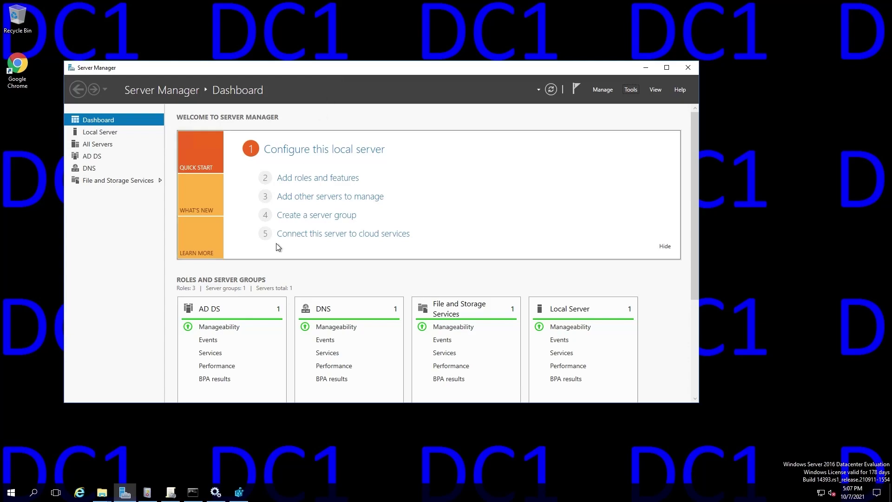
Review the Client Firewall Settings and Default Domain Controllers Policy GPO details
click(171, 492)
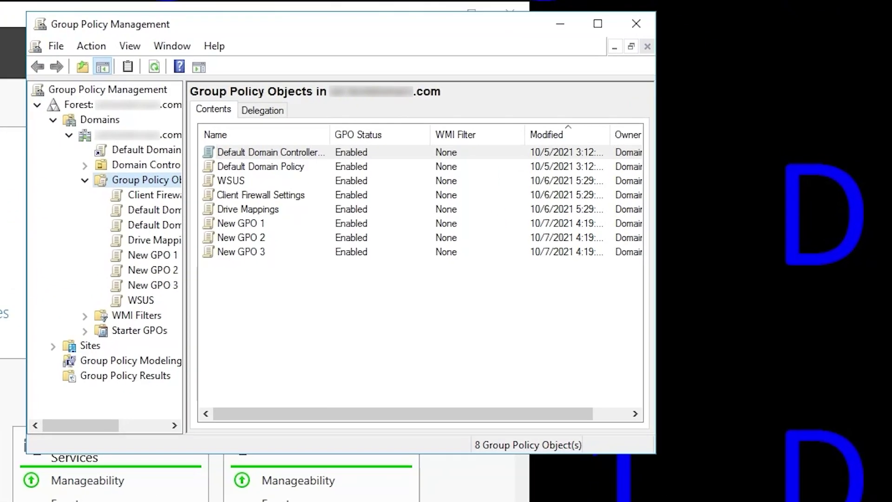
click(146, 196)
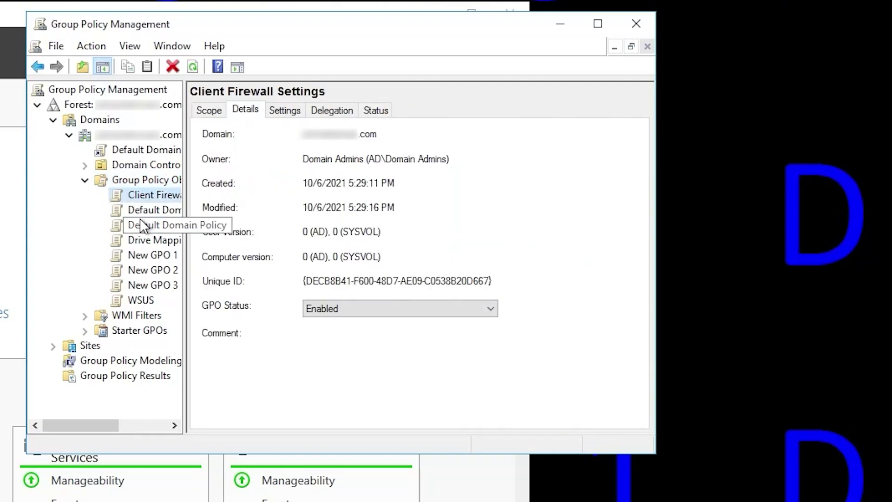
click(138, 210)
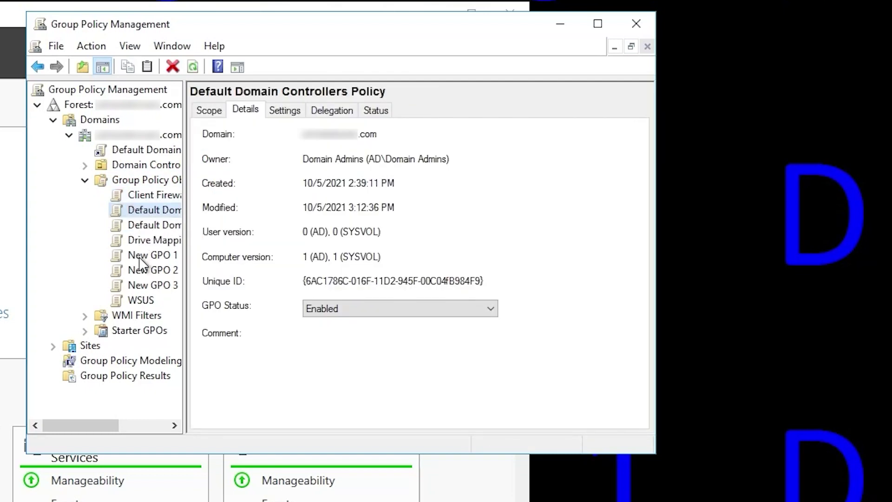
Check New GPO 1–3, each missing its SYSVOL files, then the WSUS and Drive Mappings details
click(140, 257)
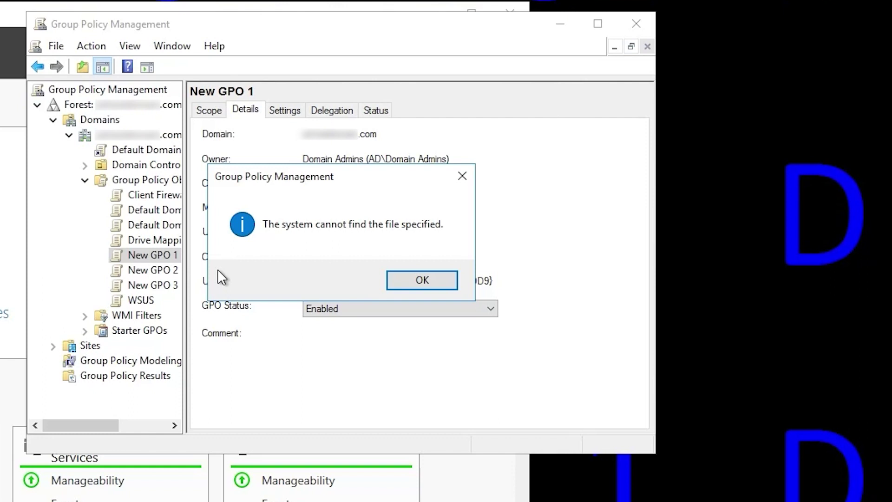
click(407, 284)
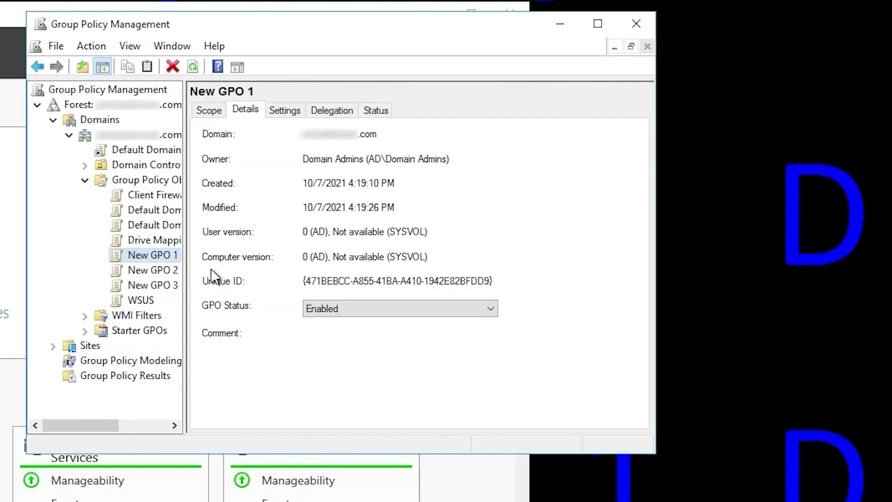
click(133, 270)
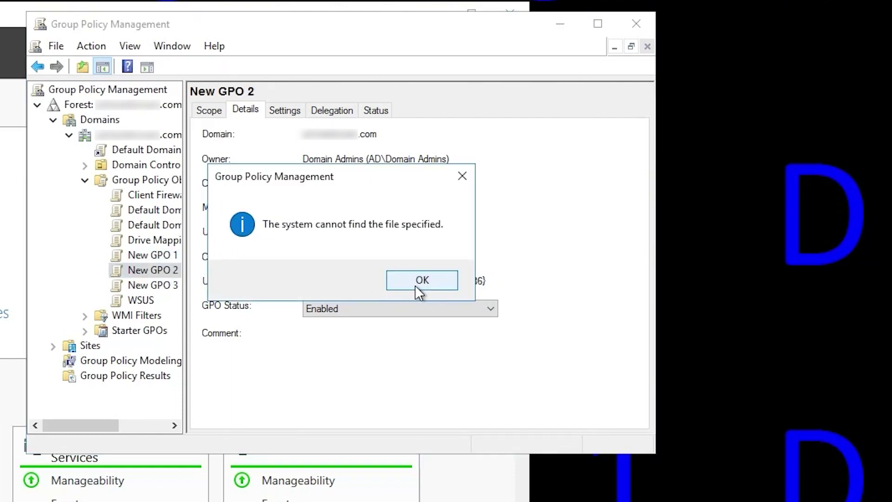
click(414, 285)
click(134, 286)
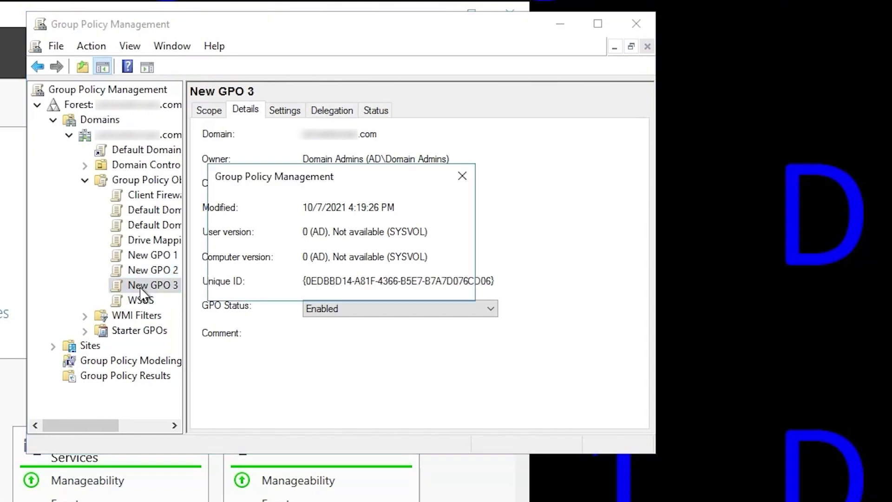
click(418, 283)
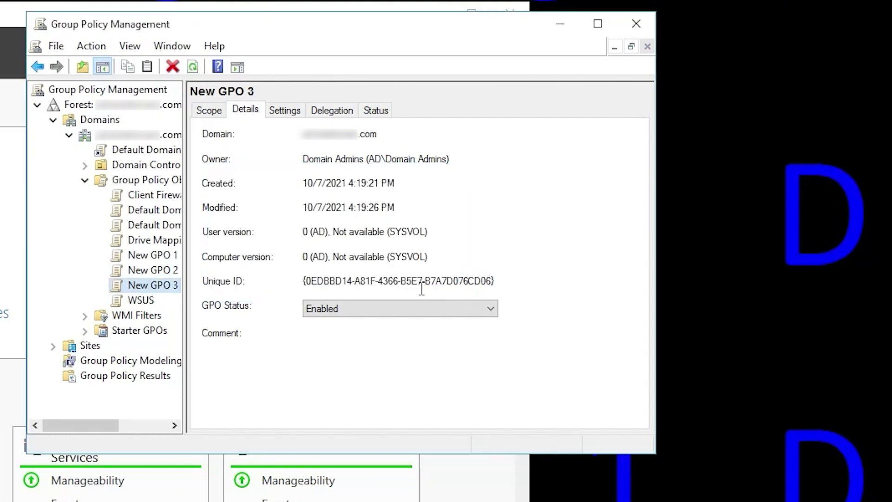
click(140, 303)
click(157, 241)
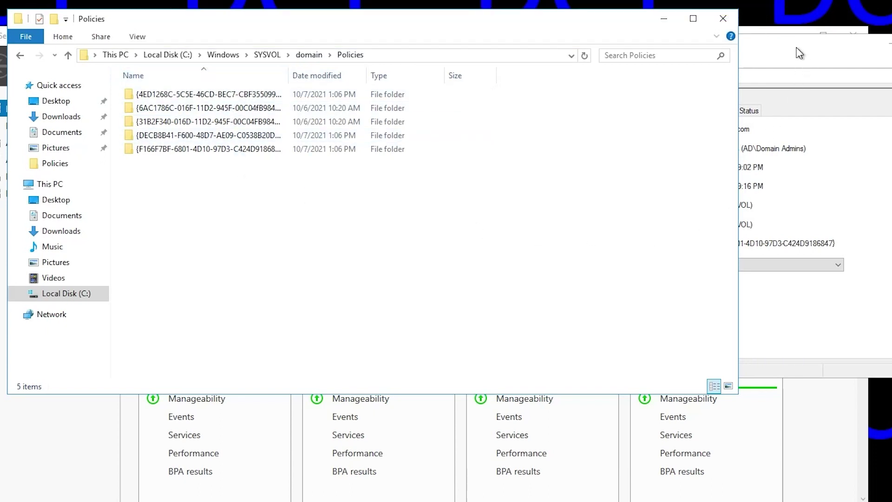
Bring Group Policy Management forward beside the local SYSVOL Policies folder
click(781, 41)
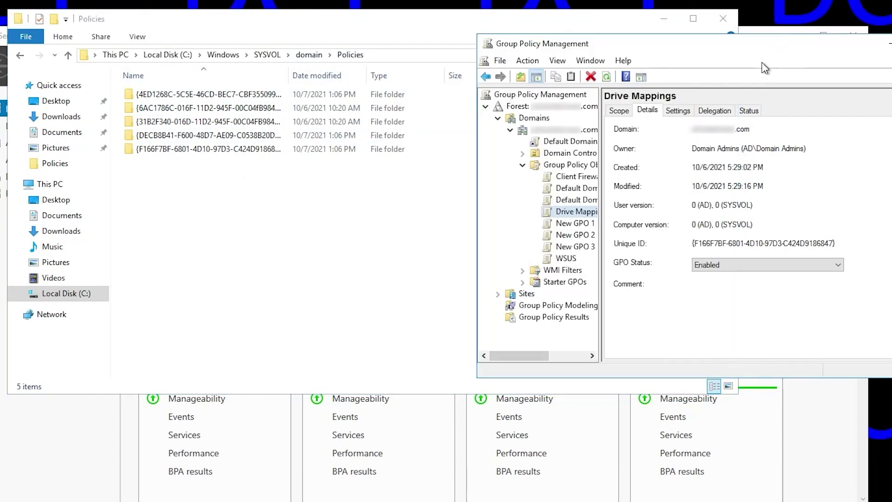
Compare the unique IDs of New GPO 1, Default Domain Controllers Policy and Default Domain Policy against the local folders
click(577, 225)
click(792, 246)
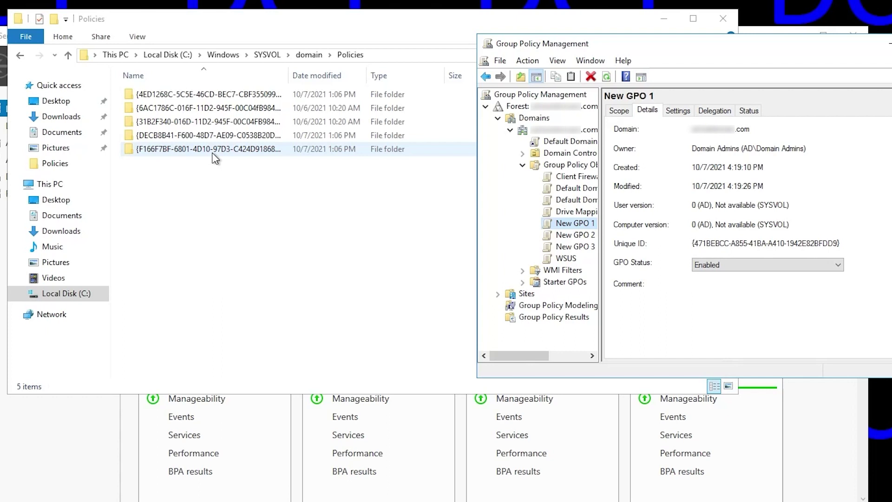
click(581, 190)
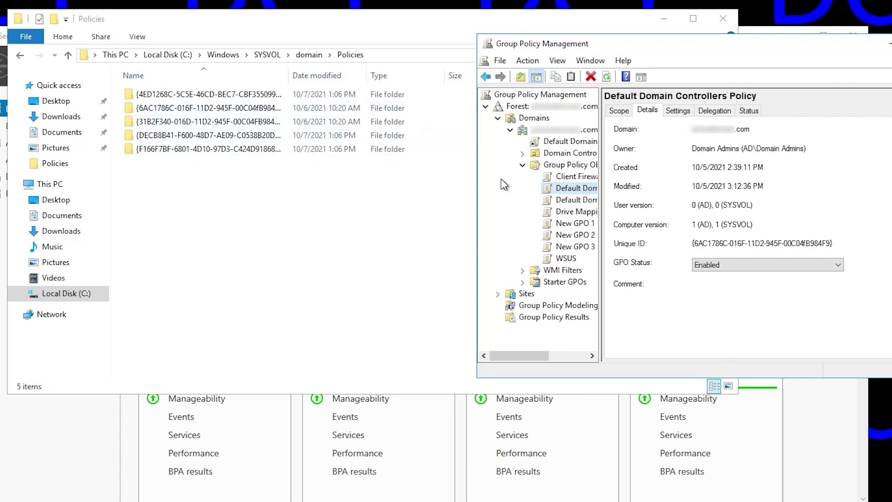
click(576, 199)
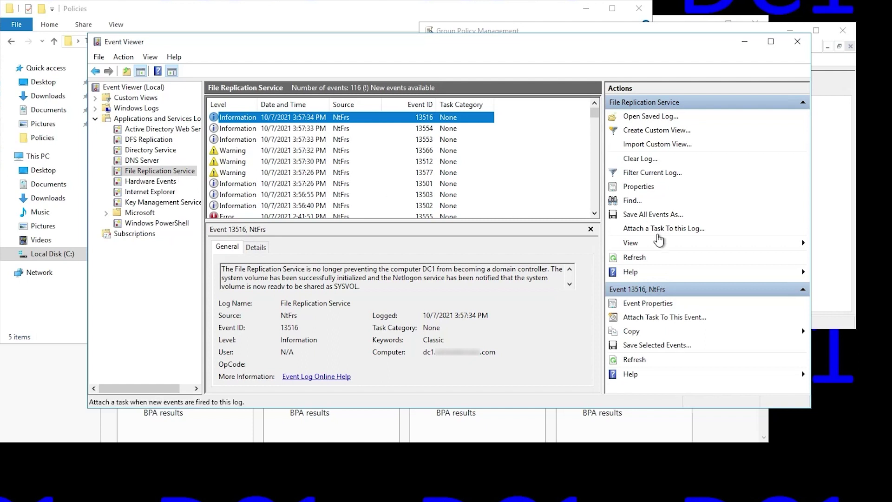
Refresh the File Replication Service log to reveal 124 events with new 13555 errors
click(644, 259)
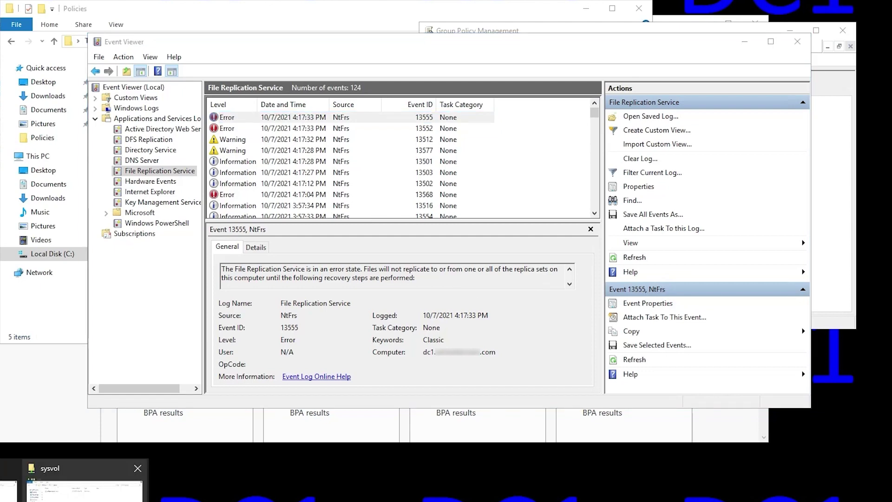
click(83, 490)
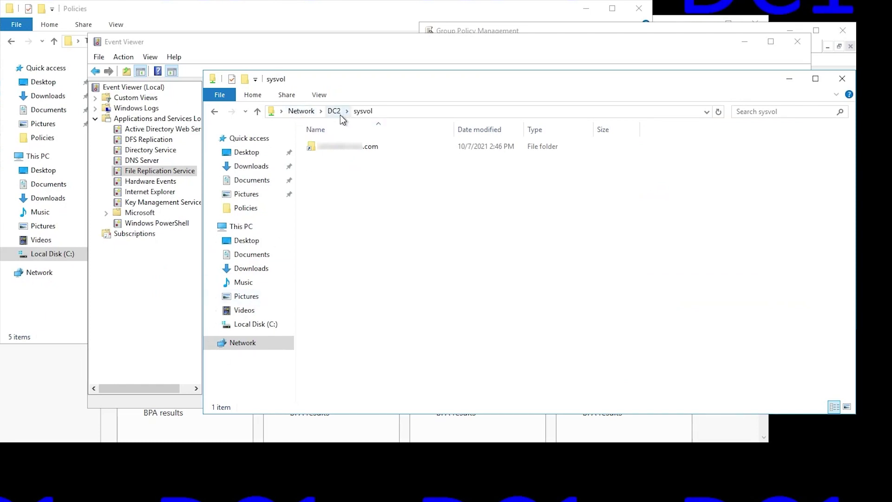
Open DC2's sysvol domain\Policies folder and compare its eight policy folders with the local five
double_click(339, 150)
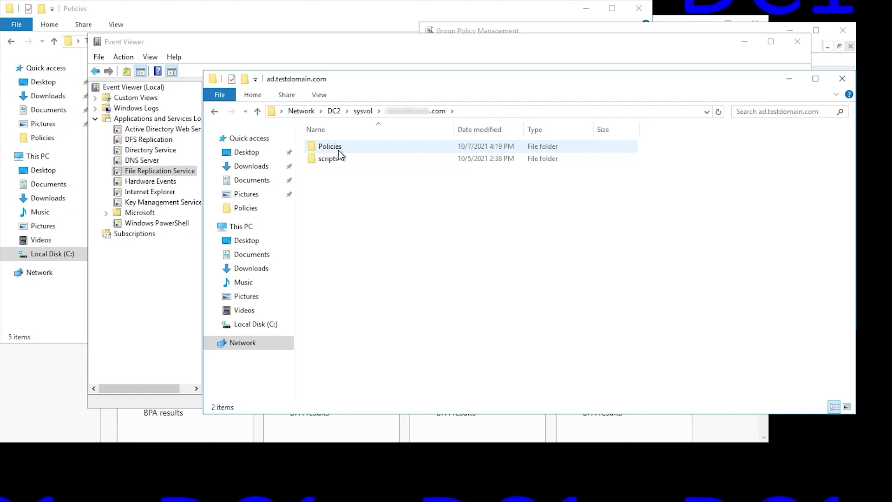
double_click(338, 150)
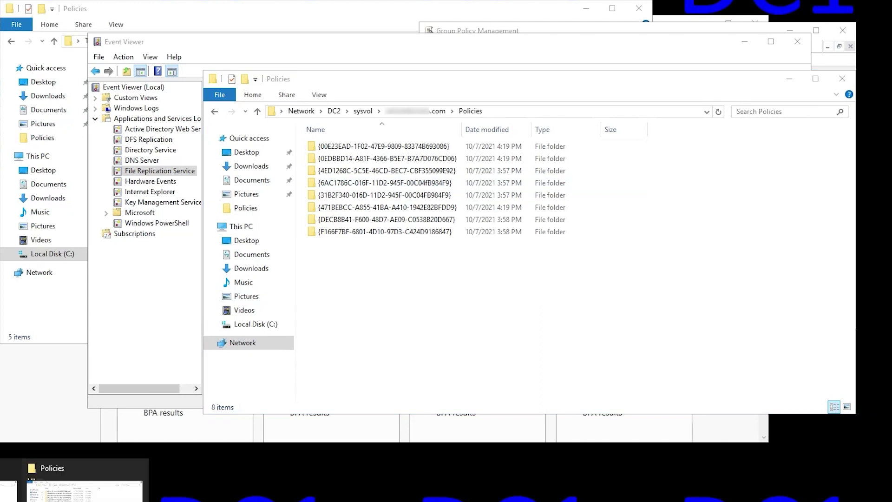
click(60, 478)
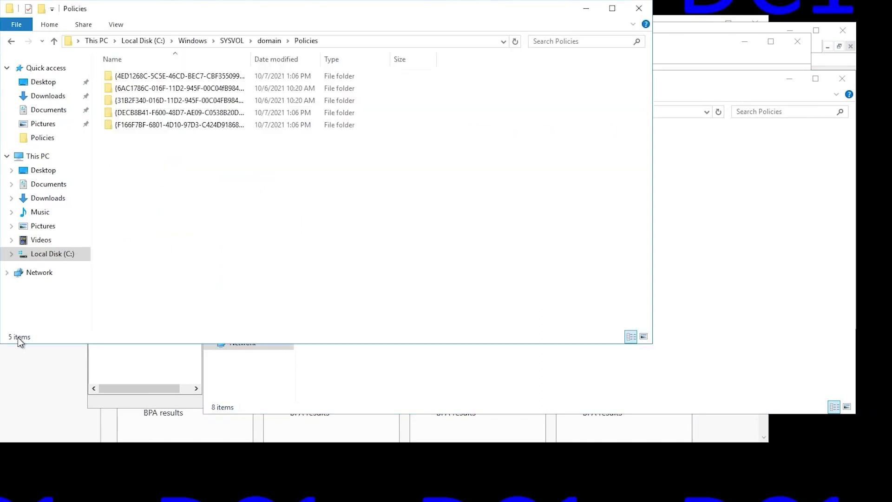
click(515, 41)
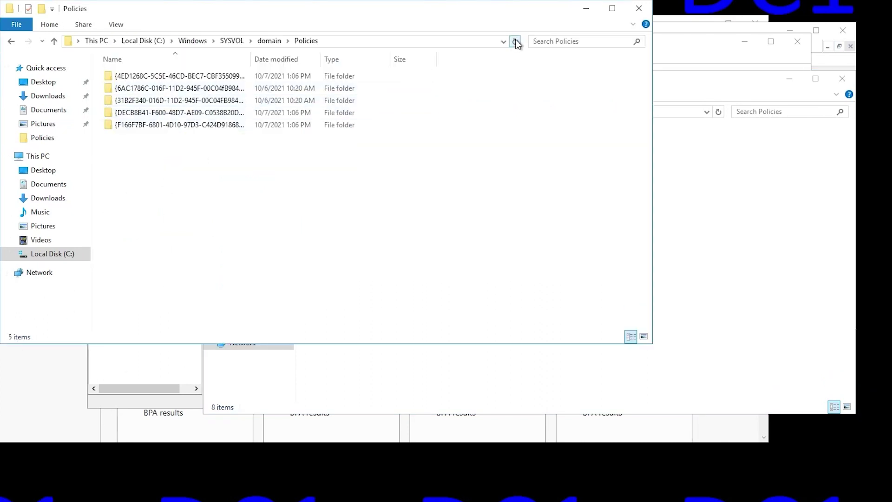
click(587, 10)
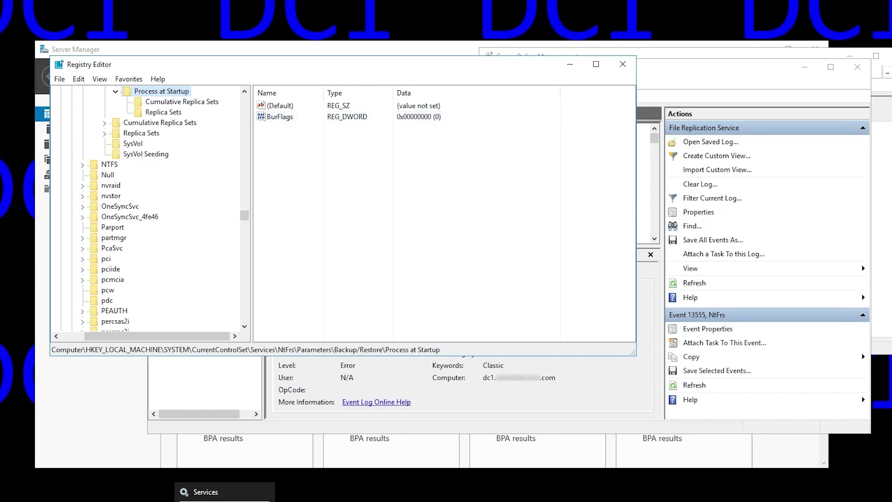
Stop the File Replication Service from the Services console
click(205, 491)
right_click(218, 206)
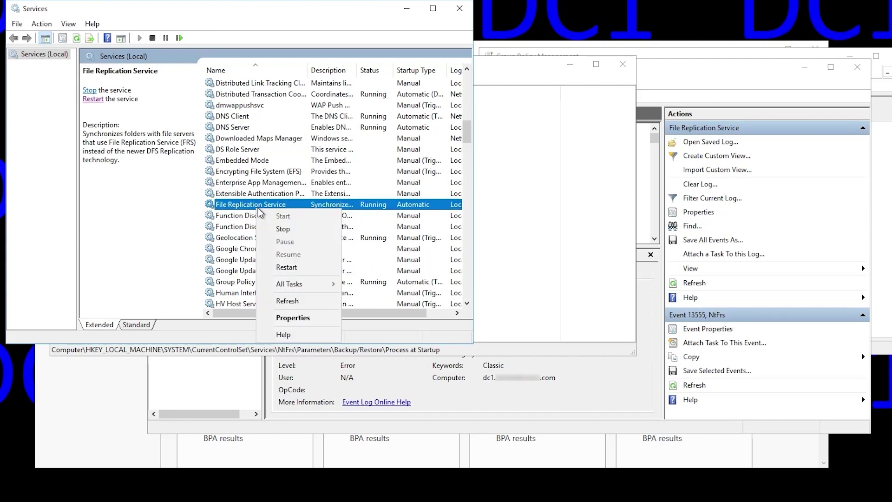
click(302, 230)
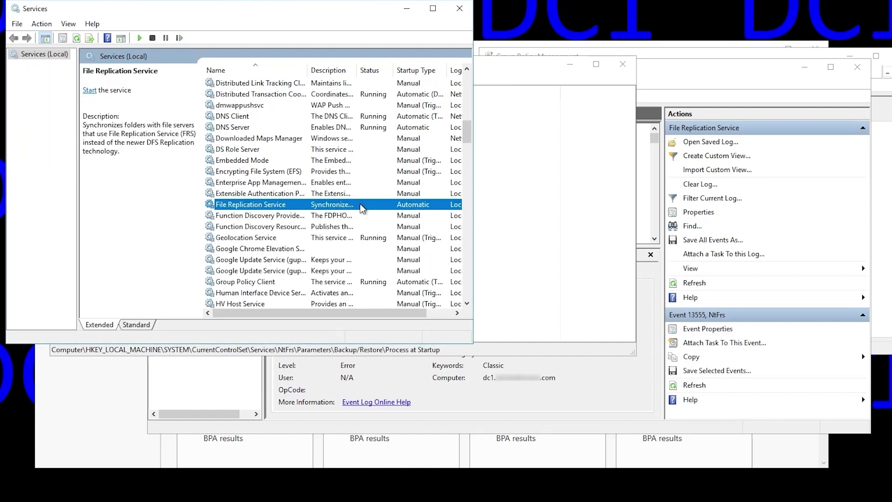
Change BurFlags under Process at Startup to hexadecimal D2 (210)
click(516, 68)
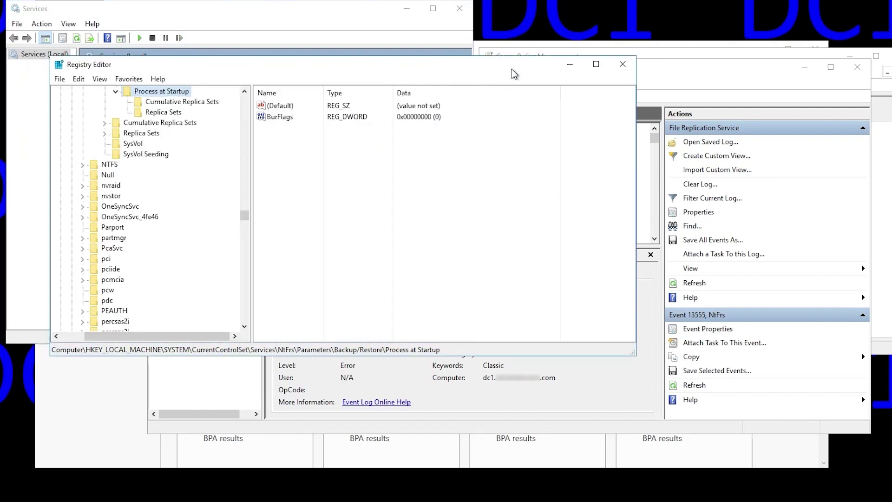
double_click(280, 116)
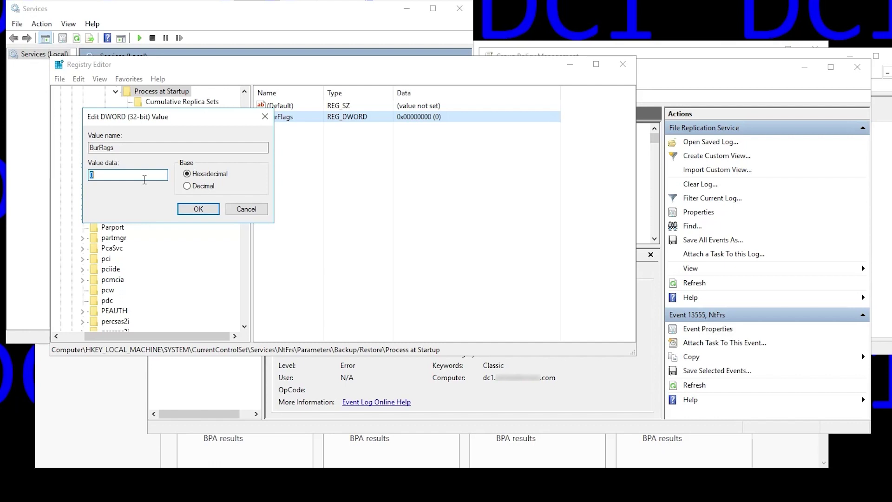
text(D2)
key(Return)
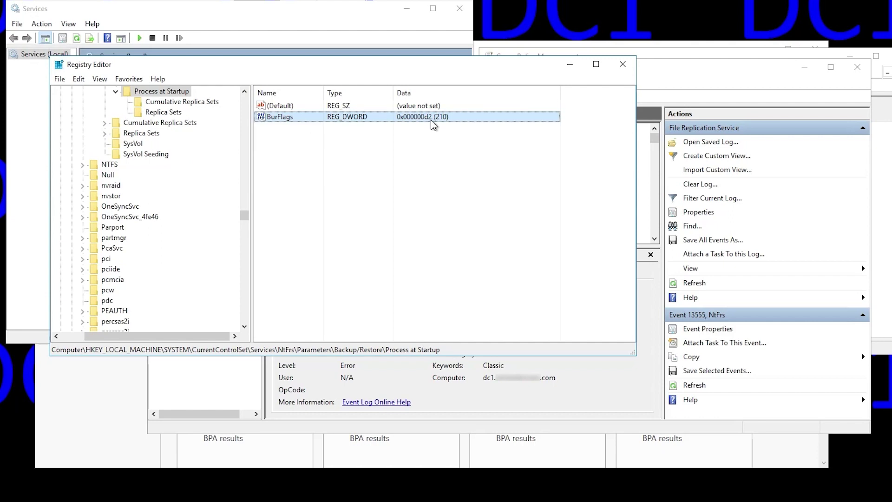
Start the File Replication Service again from the Services console
click(252, 12)
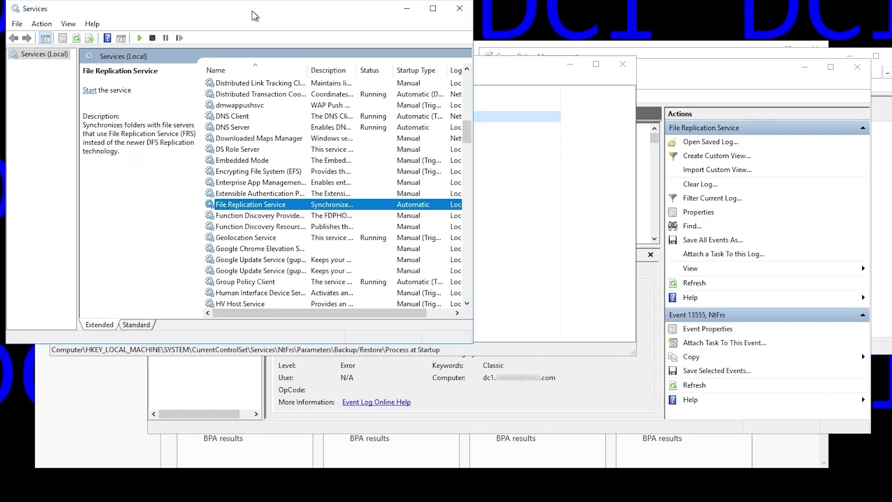
right_click(276, 208)
click(297, 216)
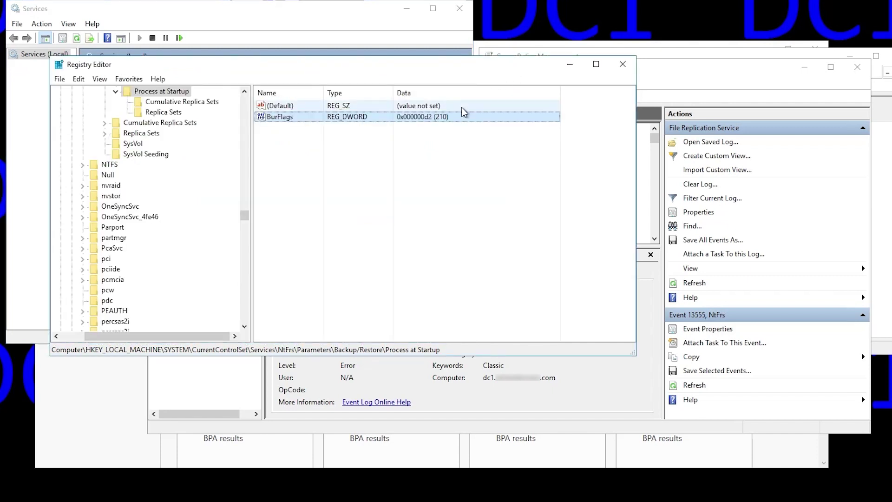
Confirm BurFlags has reset to 0x00000000 (0) after the restart
click(461, 107)
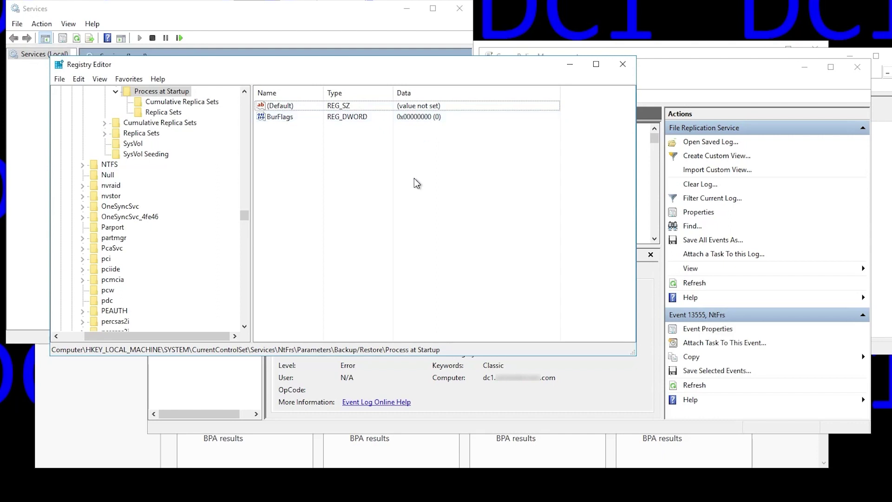
key(alt+Tab)
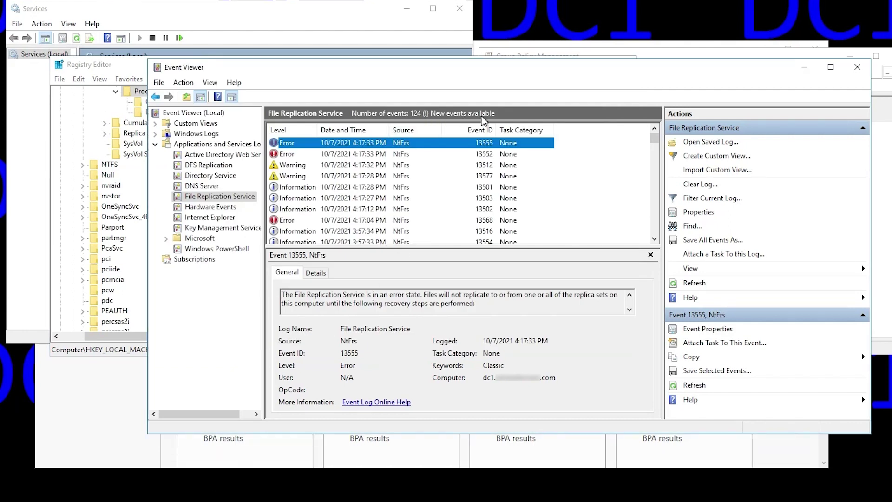
Refresh the FRS log and read events 13555, 13502, 13503, 13577, 13512, 13565 and 13520
click(697, 284)
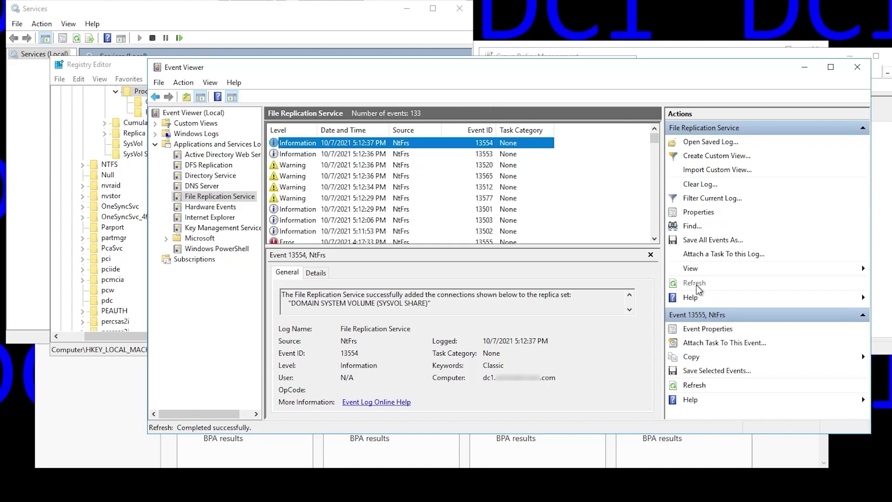
click(365, 241)
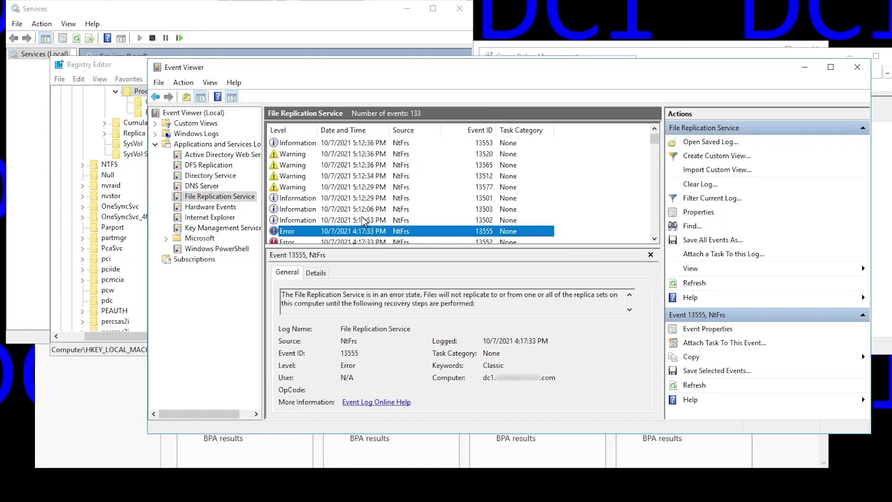
click(363, 220)
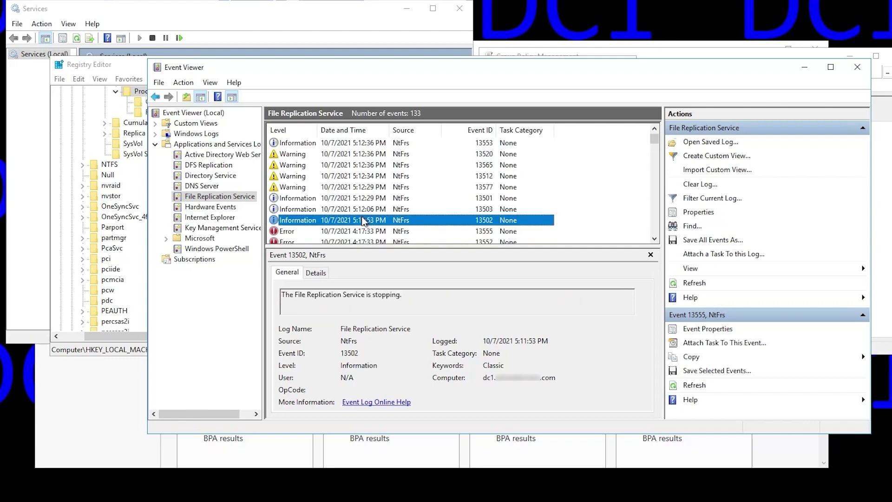
key(Up)
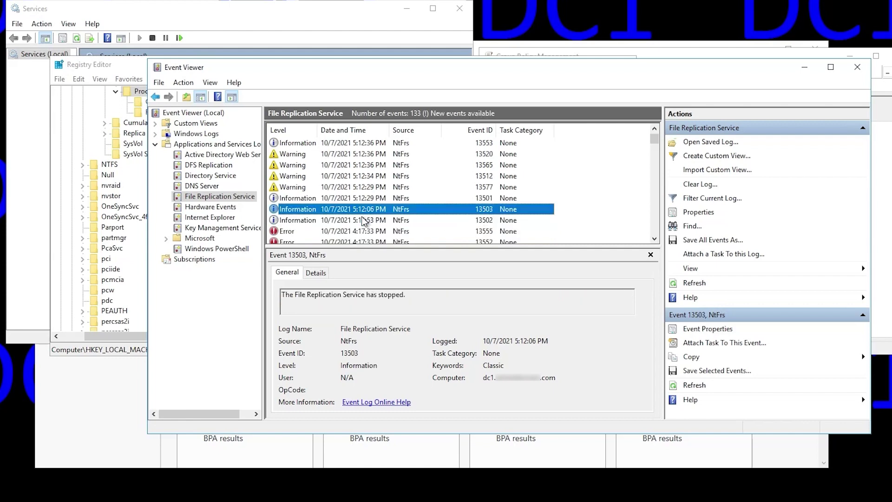
key(Up)
key(Up)
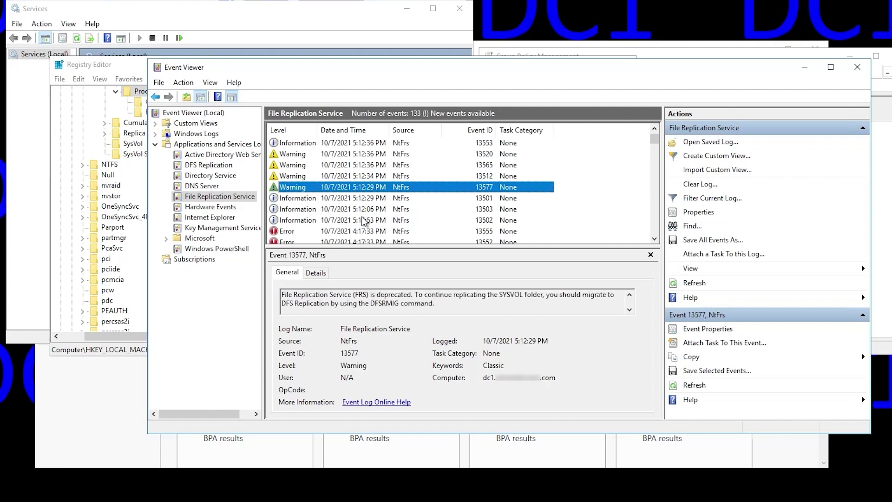
key(Up)
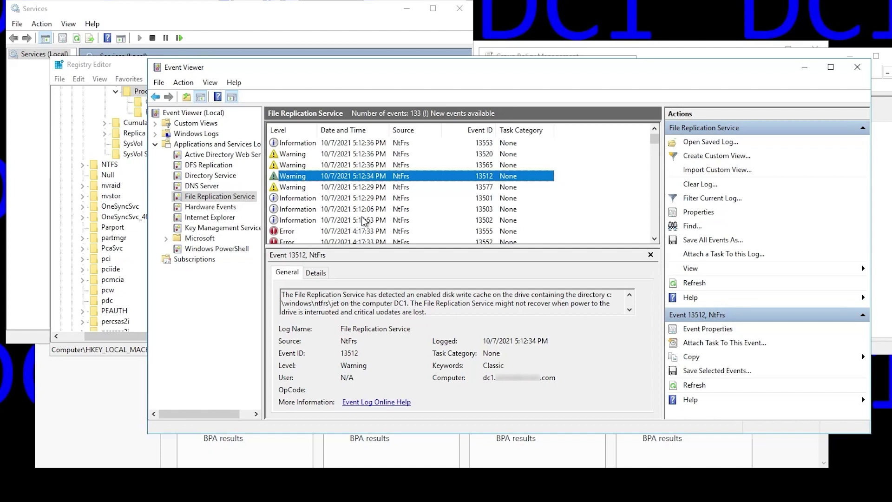
key(Up)
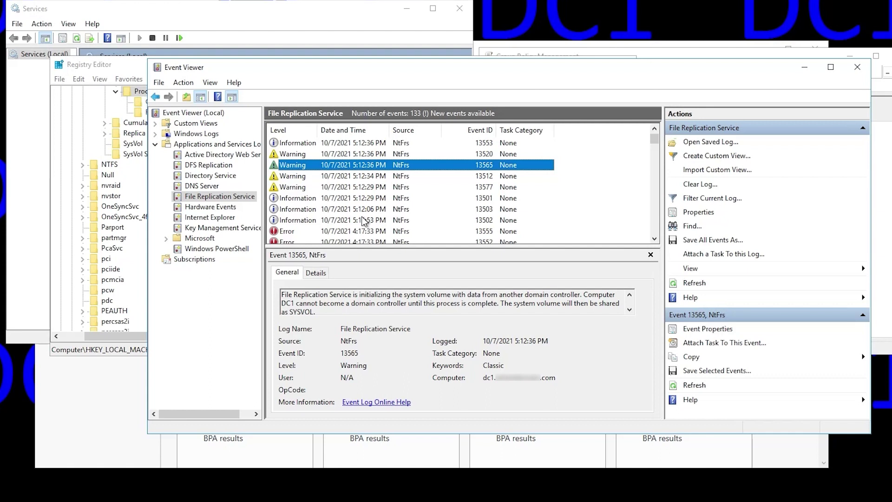
key(Up)
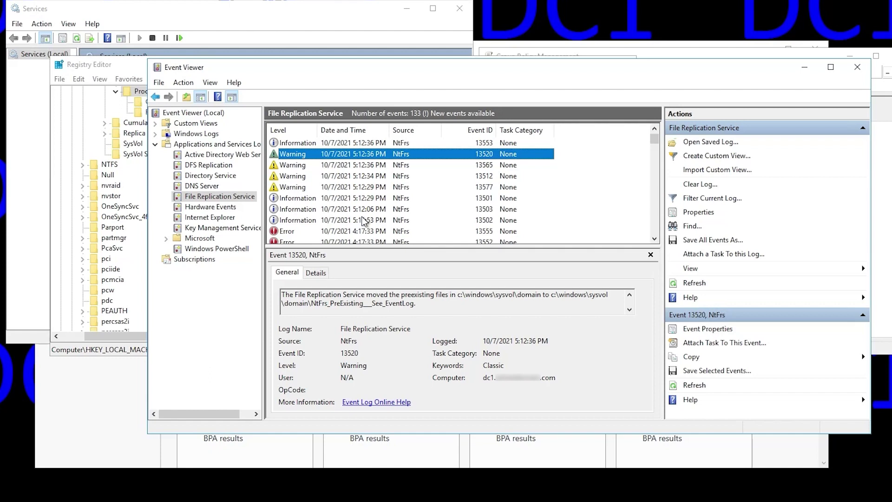
key(Up)
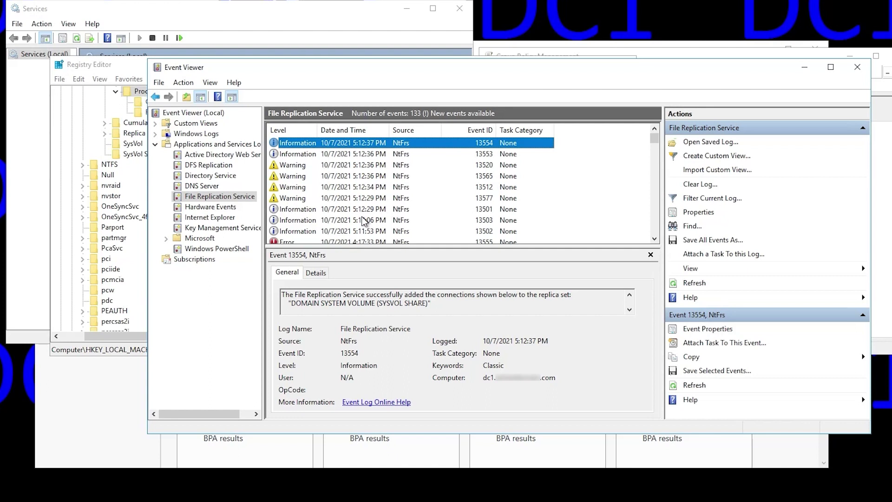
Scroll the newer event's description to read its inbound and outbound replication partners
click(630, 309)
click(630, 309)
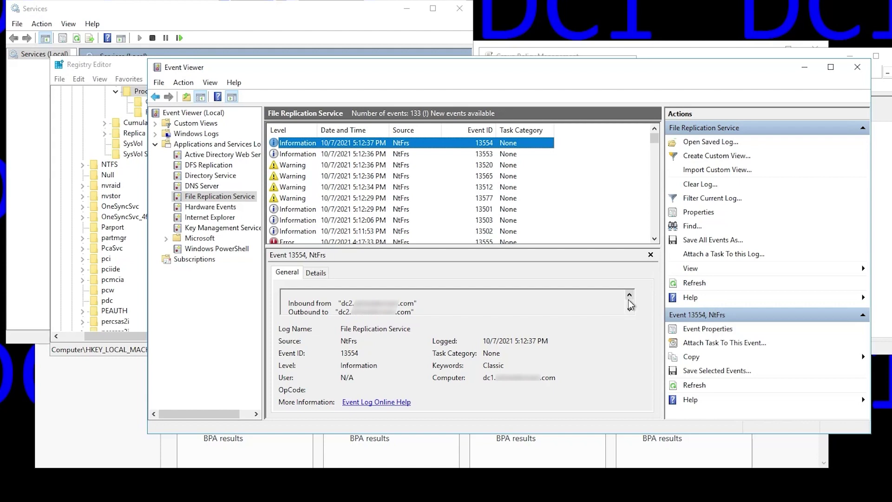
click(629, 294)
click(630, 295)
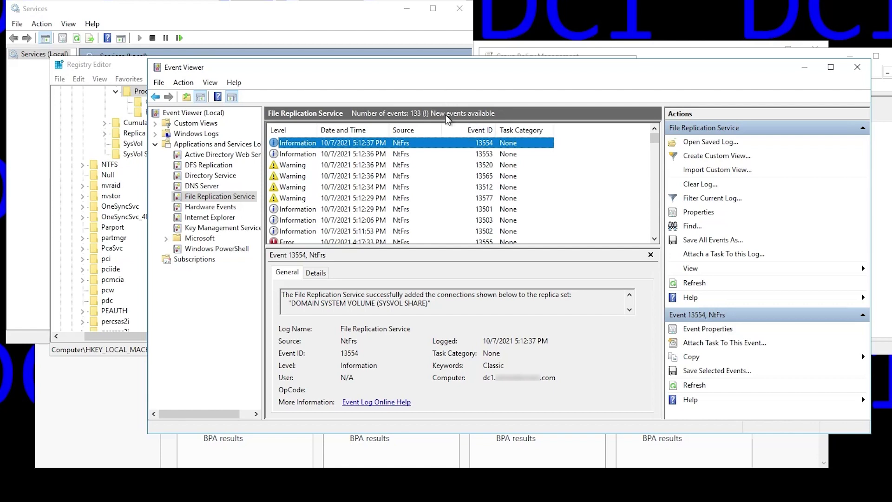
Reload the File Replication Service log and read event 13516's full description, including the net share suggestion
click(703, 283)
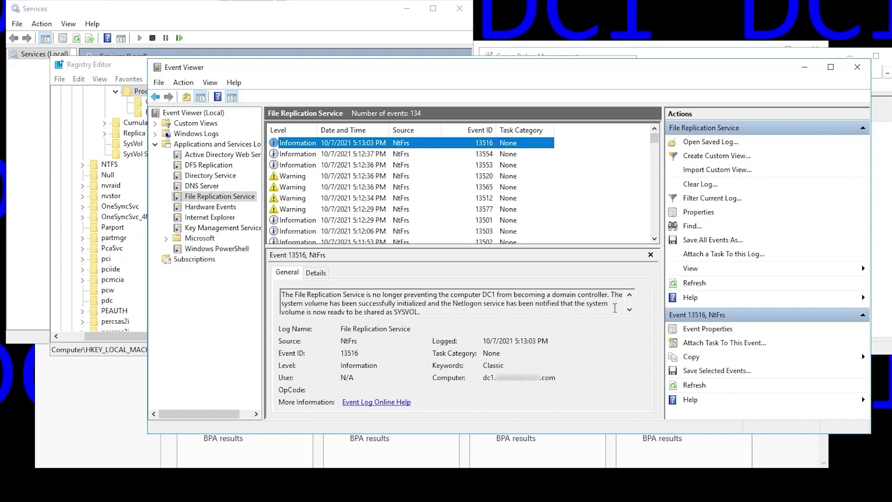
click(629, 310)
click(629, 310)
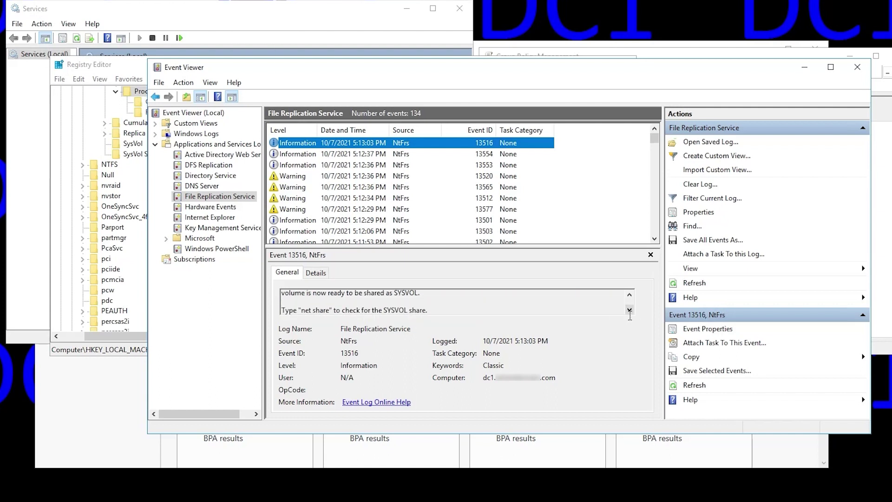
Run net share to confirm the SYSVOL and NETLOGON shares, then show C:\Windows\SYSVOL\domain
key(alt+Tab)
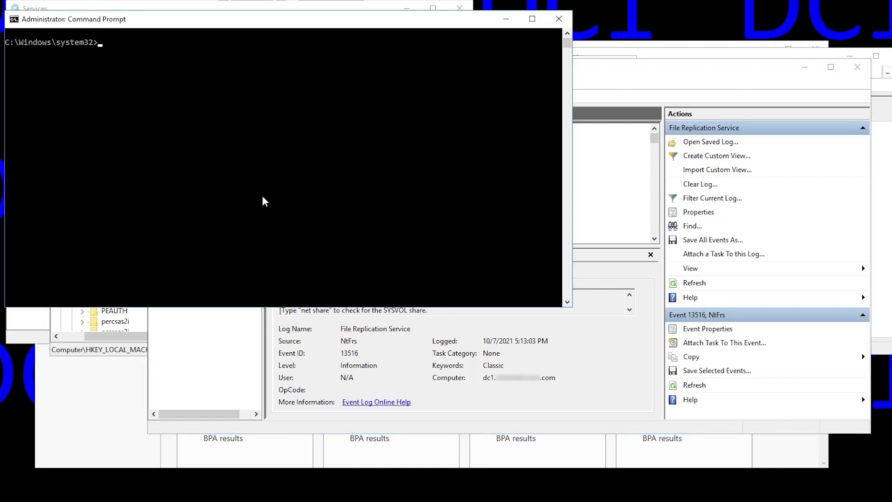
text(net share)
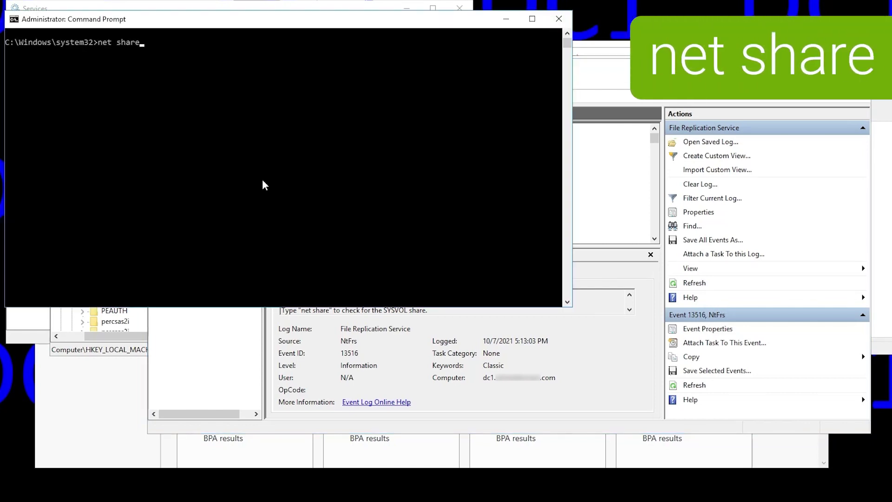
key(Return)
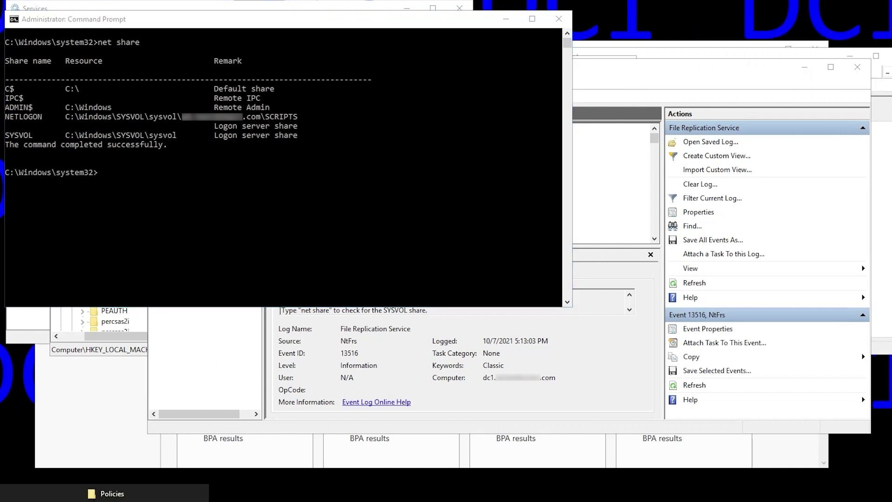
key(alt+Up)
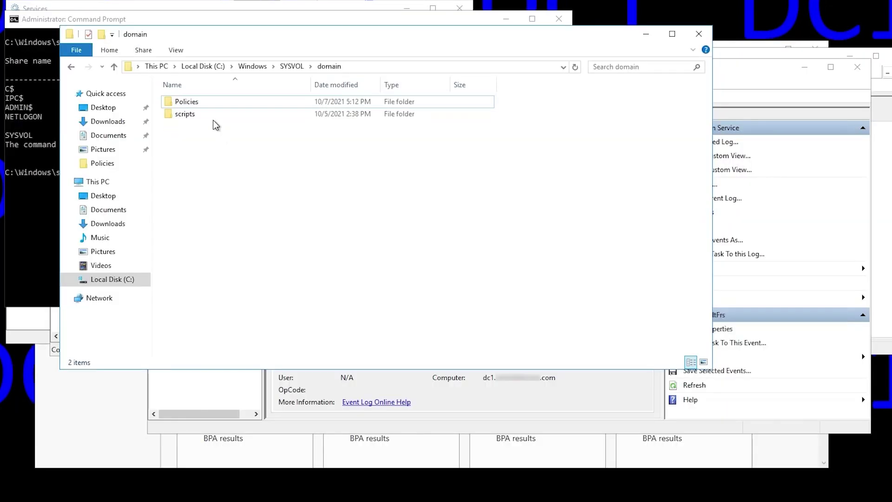
Open DC1's local Policies folder and place DC2's sysvol Policies window beside it for comparison
click(193, 105)
double_click(193, 105)
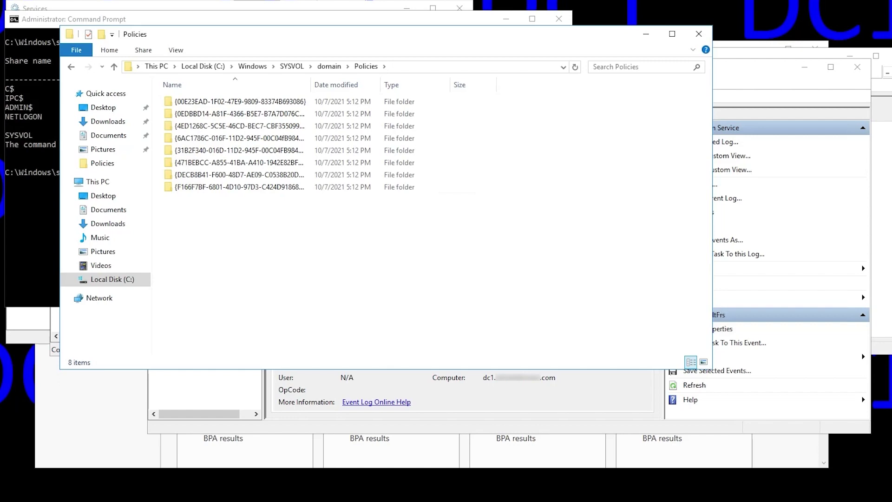
click(107, 492)
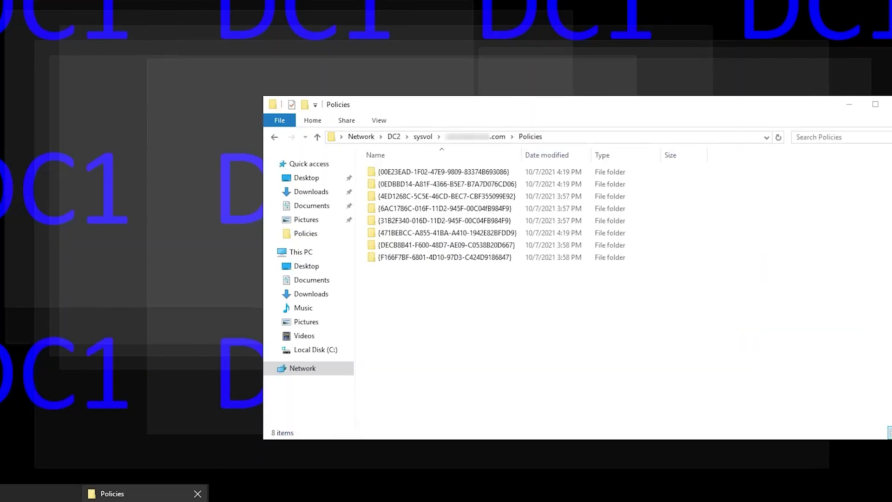
click(153, 446)
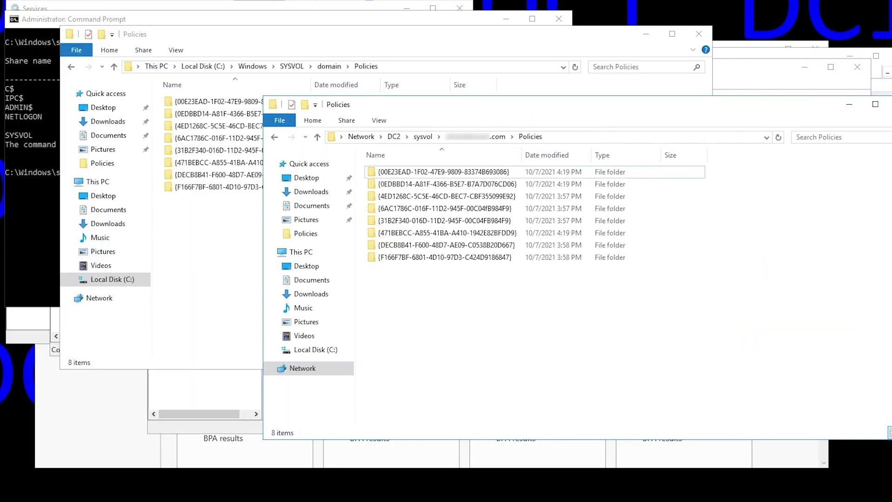
drag(530, 105, 559, 54)
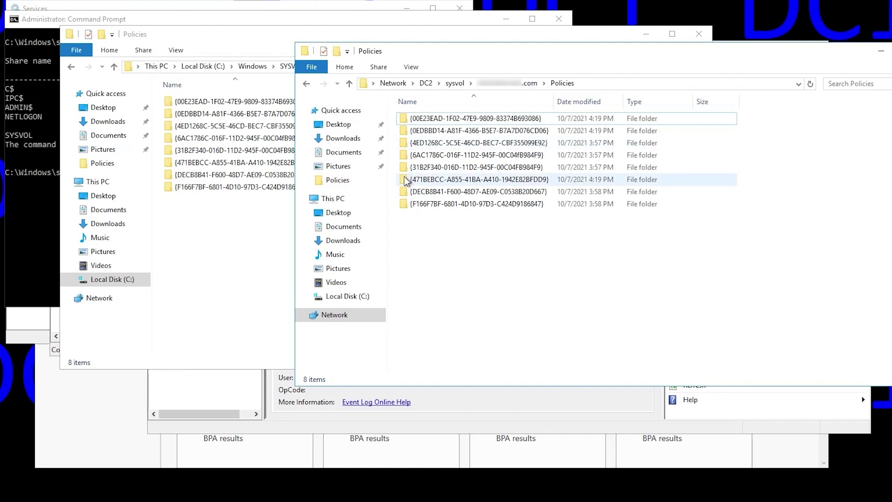